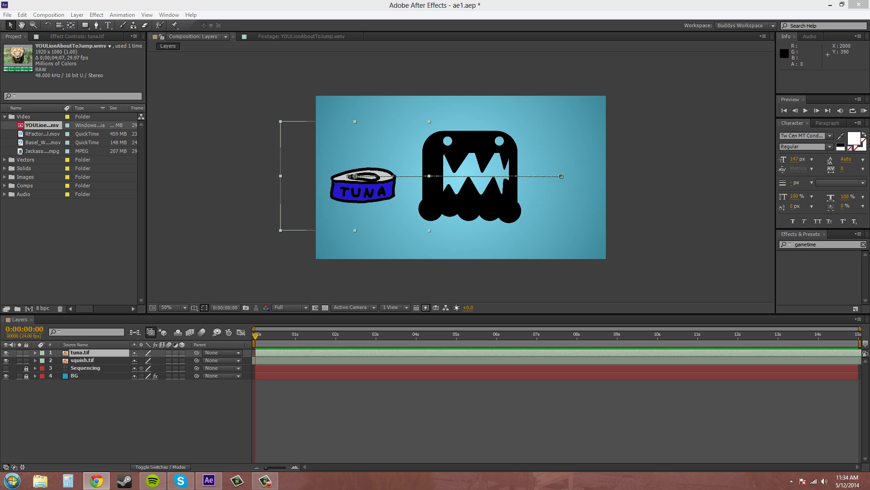
- Maximize the browser on the eBaum's World 'Special Effects Done Right' video page over After Effects
left_click_drag(868, 29, 408, 1)
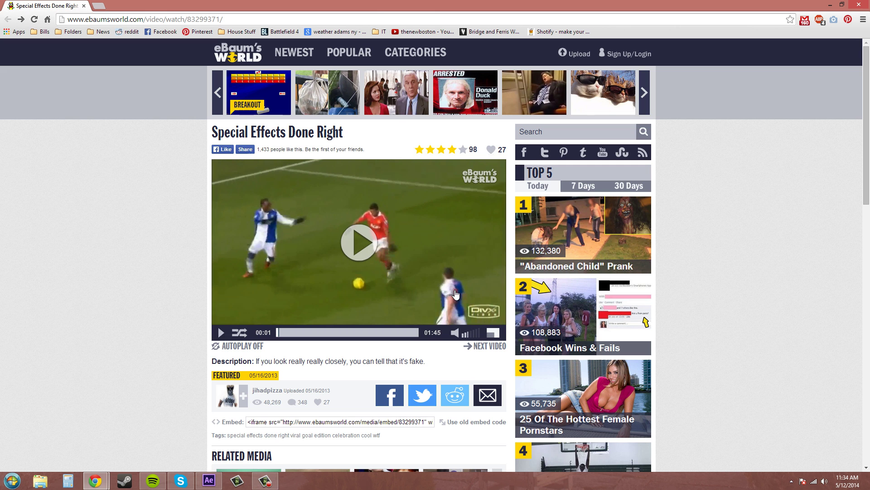
- Play the 'Special Effects Done Right' video full screen, pause it, and switch back to After Effects
left_click(492, 335)
left_click(445, 247)
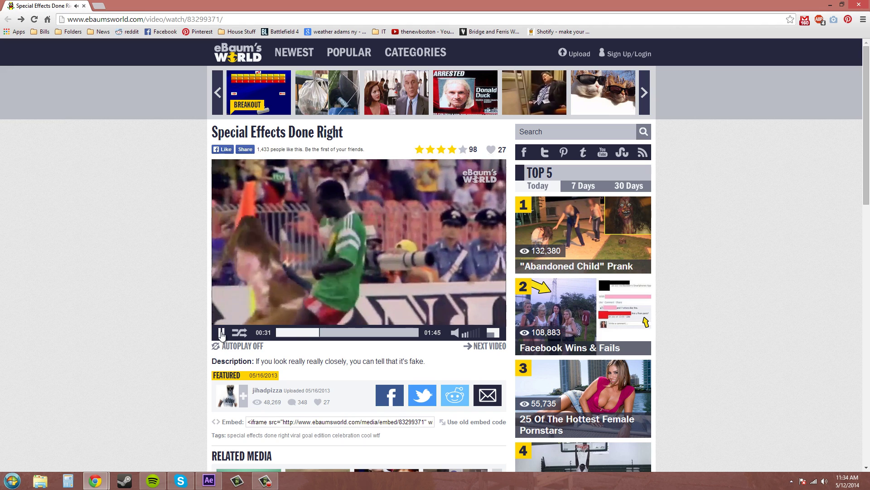
left_click(222, 333)
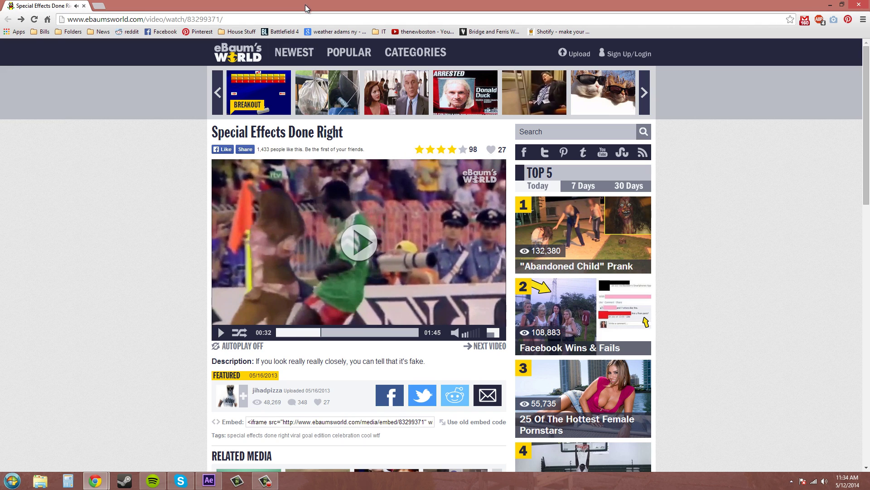
left_click(208, 480)
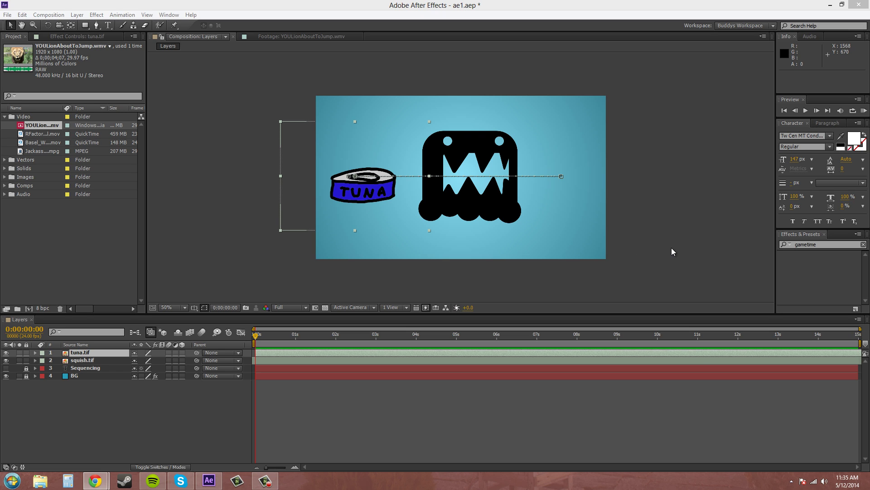
- Scrub the tuna's motion, show tuna.tif's Position keyframes, and park the playhead at 0:00:01:17
left_click(259, 339)
left_click_drag(259, 341, 435, 353)
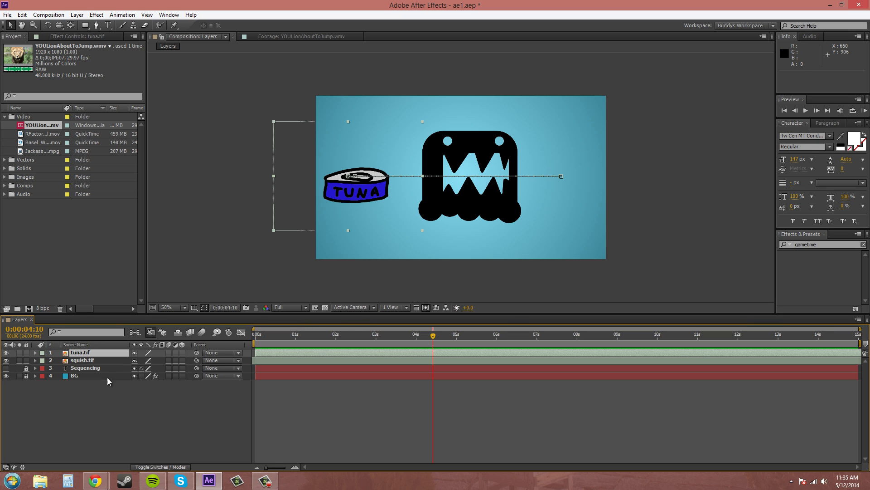
left_click(88, 361)
left_click(87, 355)
key("p")
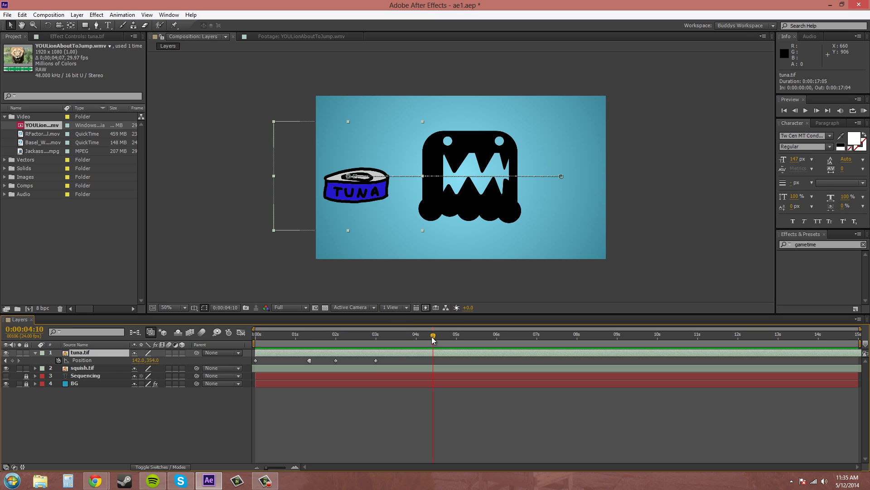
left_click_drag(434, 336, 326, 349)
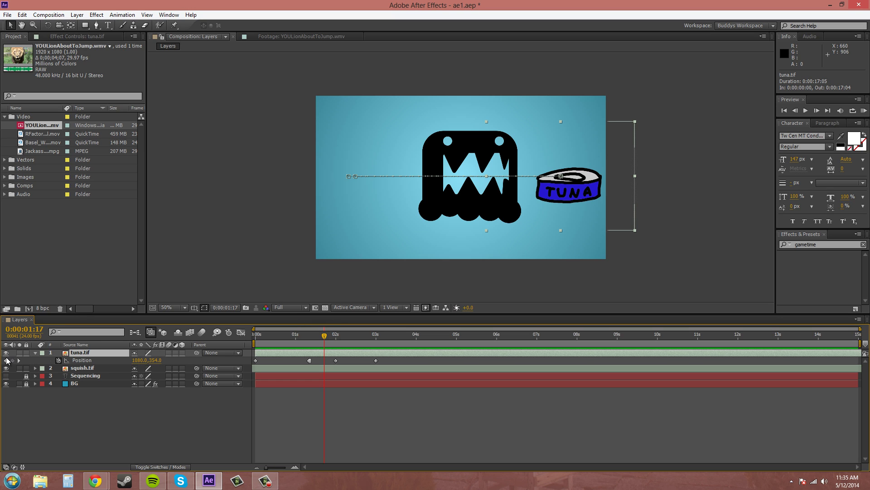
- Collapse tuna.tif and split it at 0:00:01:17 with Edit > Split Layer
left_click(35, 353)
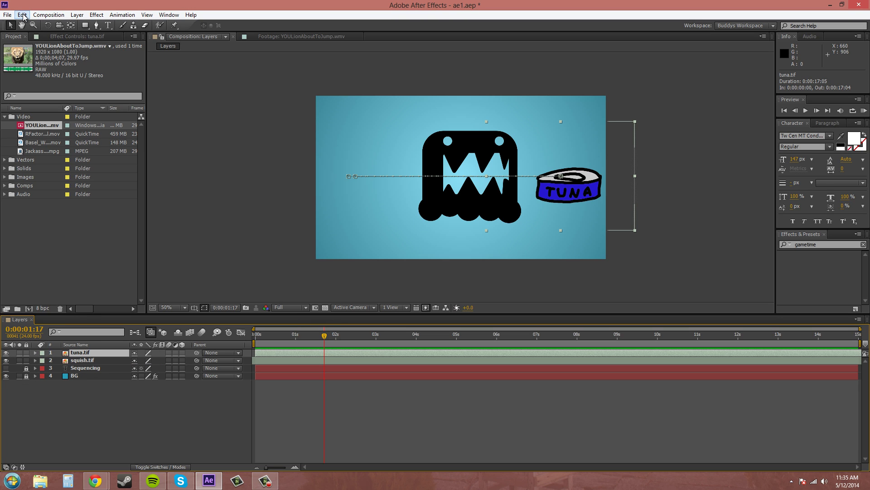
left_click(23, 15)
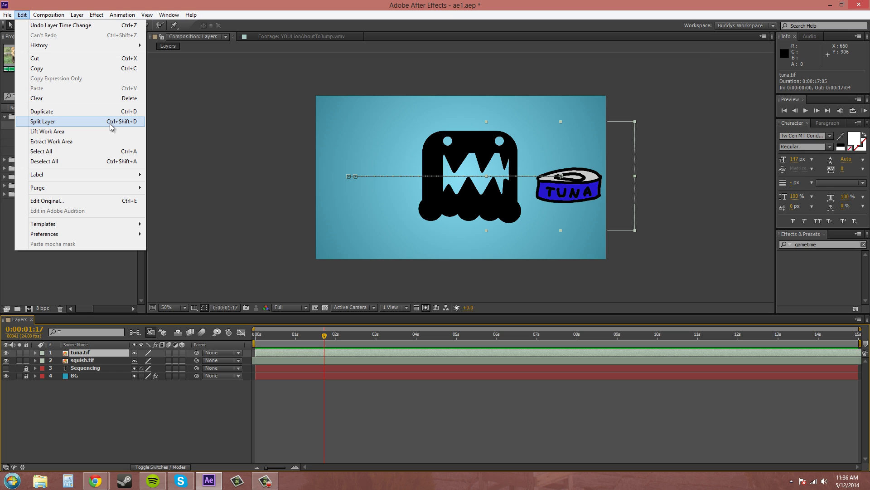
left_click(75, 123)
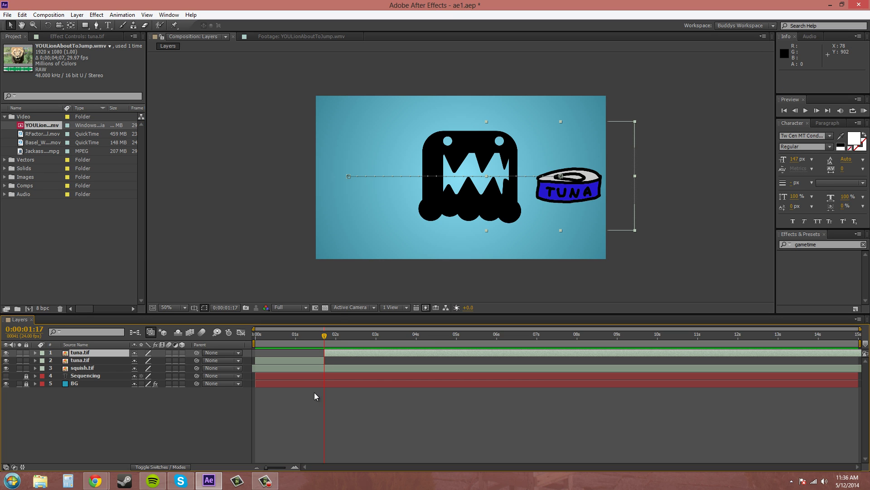
left_click(102, 370)
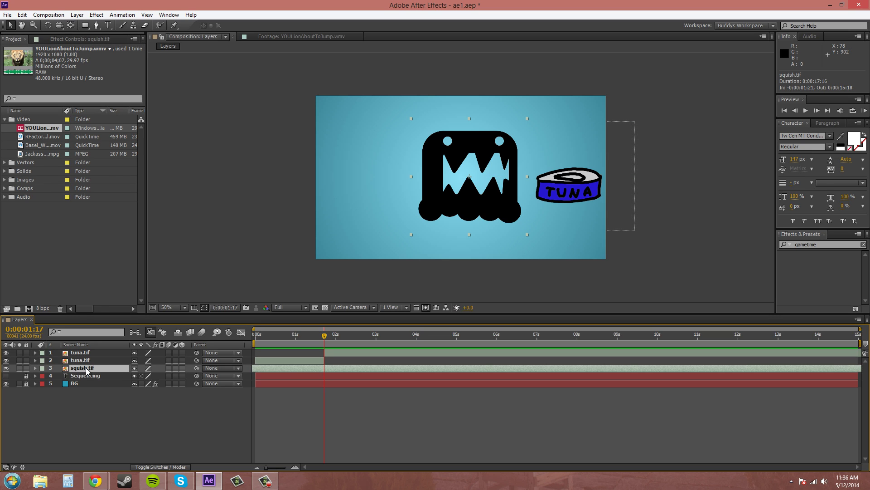
- Move squish.tif between the two tuna.tif layers and scrub from the start to preview
left_click_drag(96, 369, 99, 361)
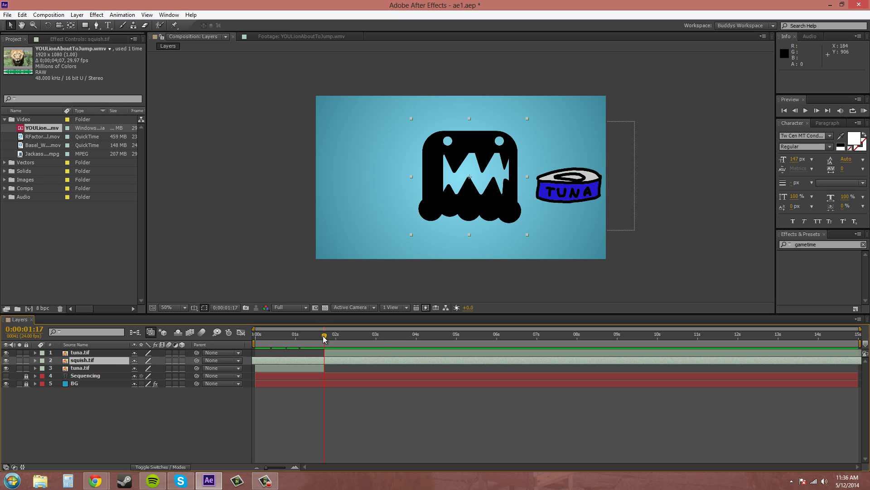
left_click_drag(321, 340, 257, 343)
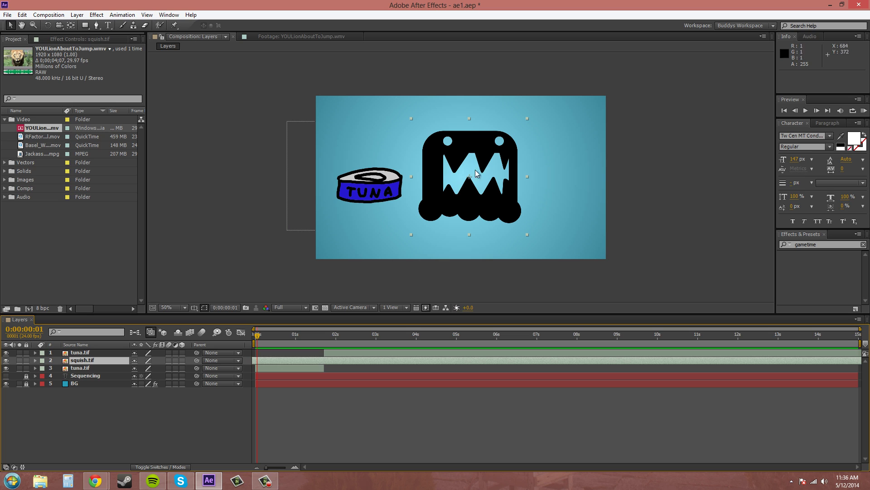
left_click_drag(260, 339, 286, 344)
- At 0:00:00:15, move the early tuna.tif piece above squish.tif and scrub to check
key("F10")
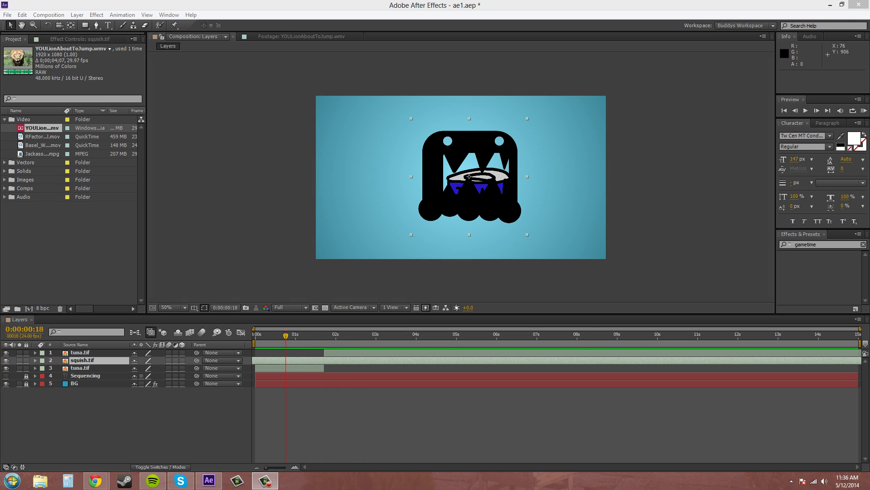
left_click(281, 347)
left_click(281, 369)
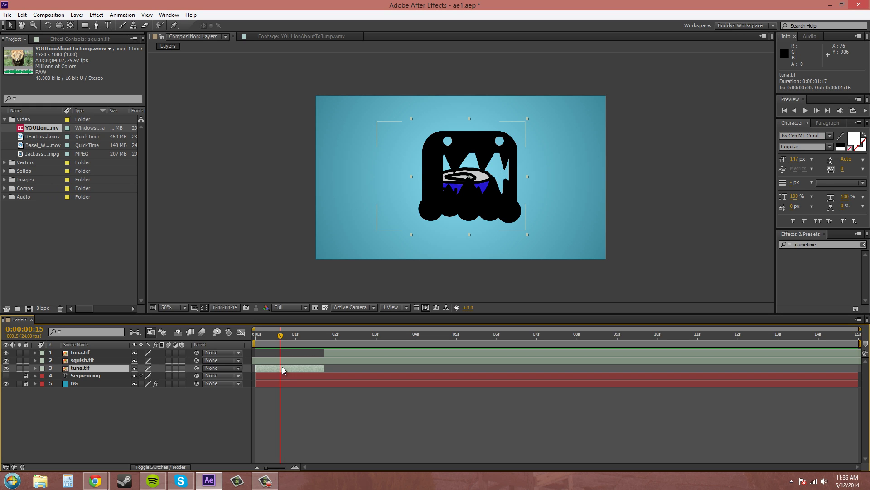
mouse_move(75, 371)
left_mouse_down()
mouse_move(79, 360)
mouse_move(83, 371)
left_mouse_up()
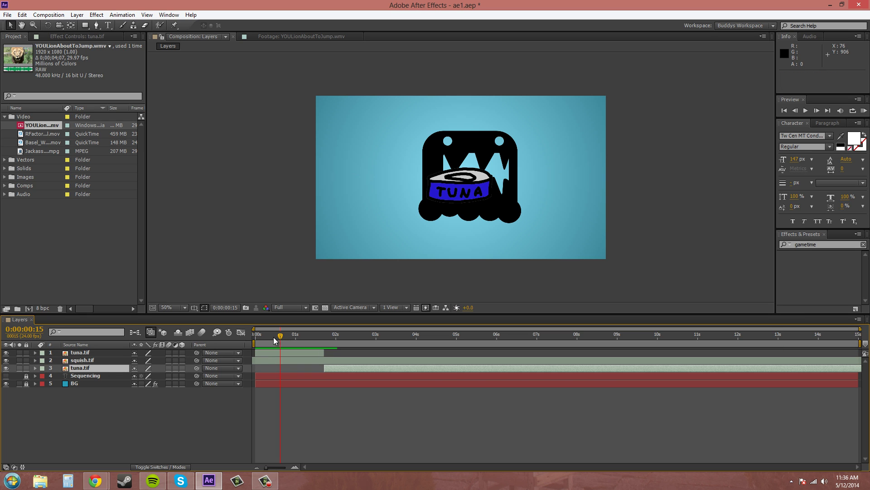
left_click_drag(274, 340, 256, 350)
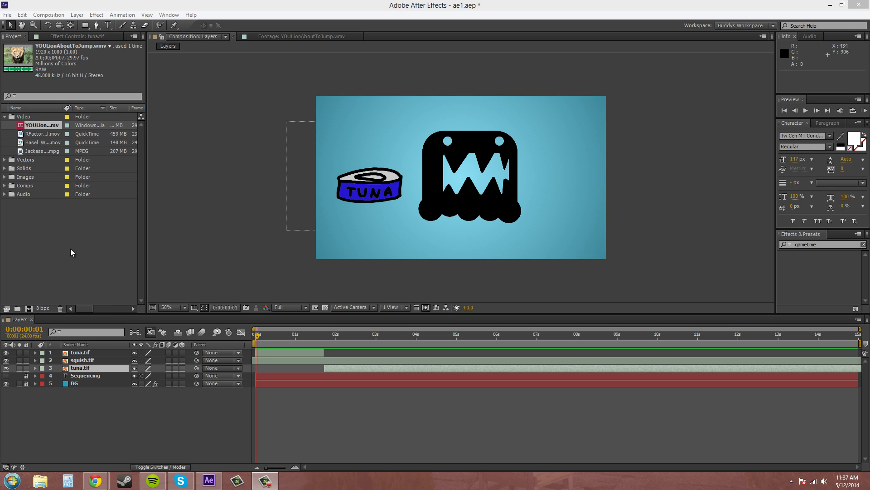
- Open General preferences to view the Create Split Layers Above Original Layer option
left_click(21, 15)
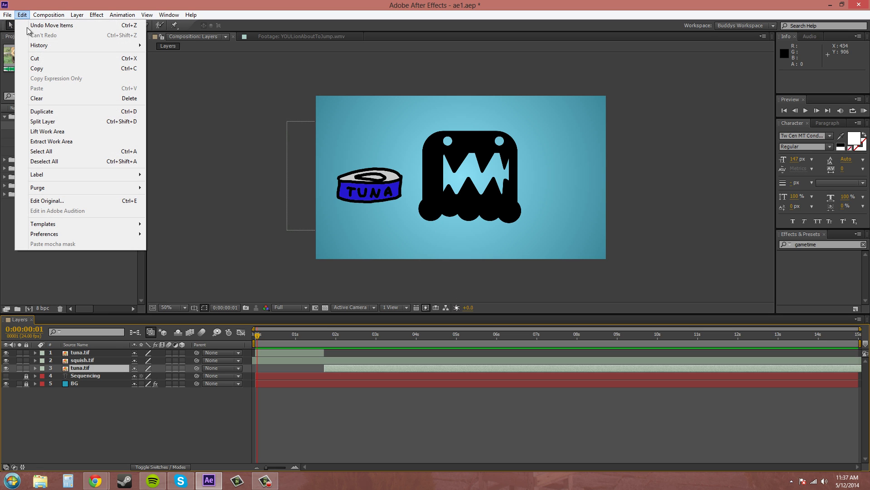
mouse_move(63, 235)
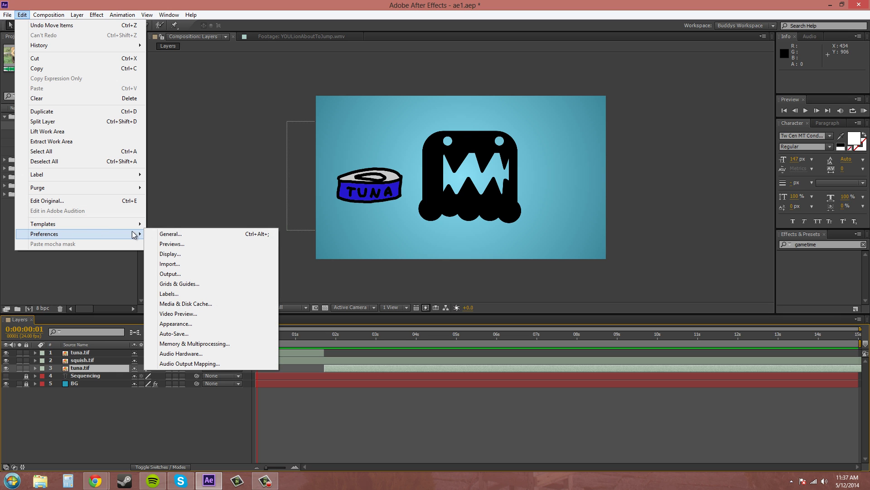
left_click(191, 234)
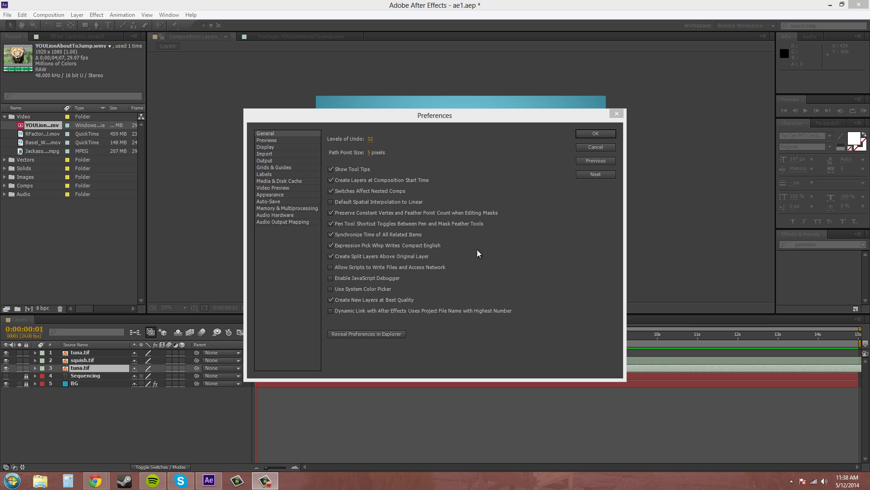
- Close the Preferences dialog with OK, keeping the current settings
left_click(596, 133)
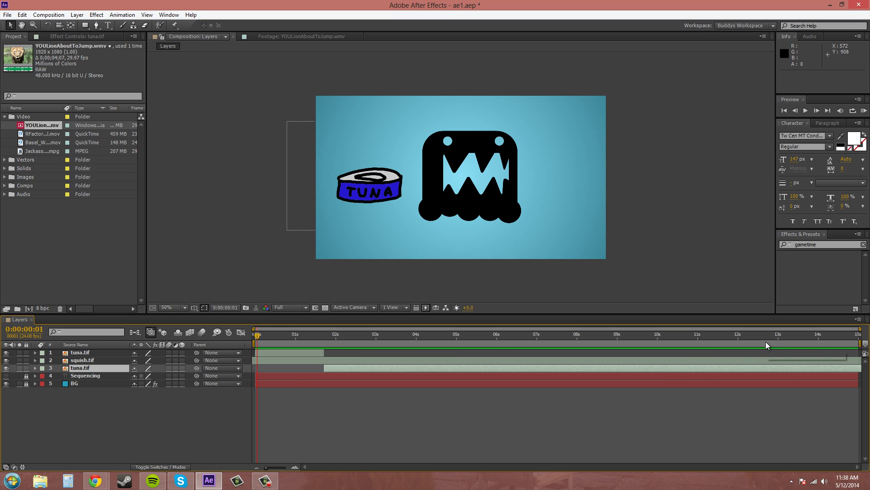
key("F10")
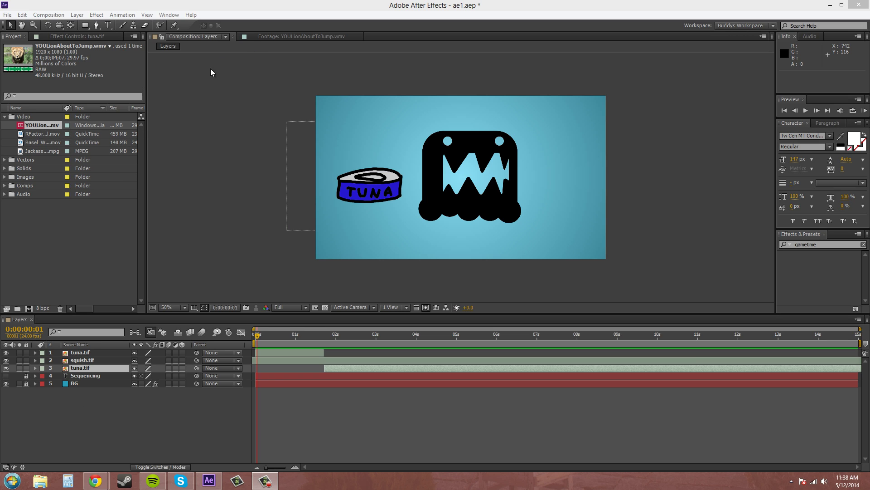
- Open YOULionAboutToJump.wmv in its Footage panel and return the composition to about 0:00:01:14
left_click(321, 36)
left_click(360, 37)
left_click(44, 128)
double_click(43, 125)
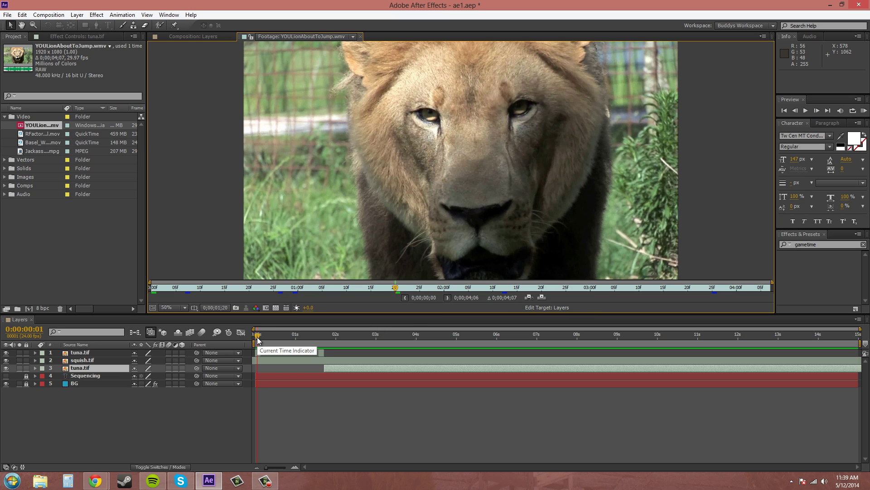
left_click_drag(257, 338, 319, 338)
- Slide the lower tuna.tif to start near 5 seconds, set time to 0:00:01:16, and select layer 1
left_click(353, 367)
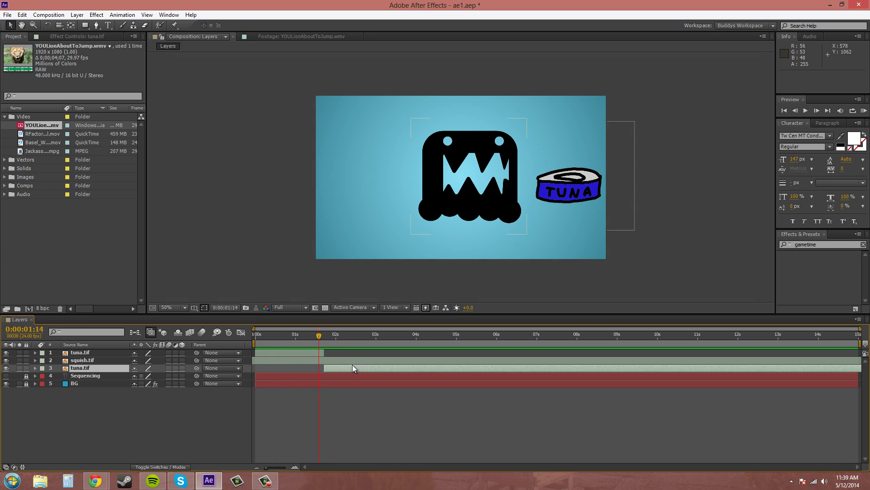
left_click_drag(352, 365, 490, 358)
left_click_drag(321, 335, 320, 353)
left_click(321, 353)
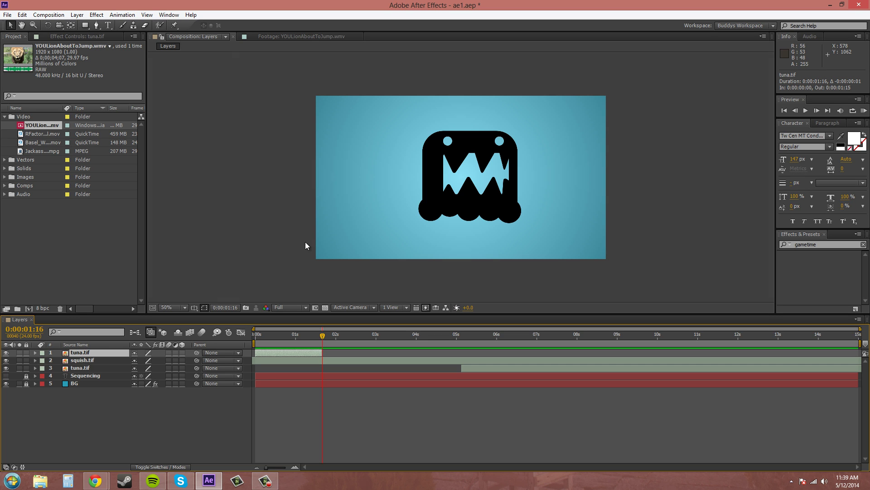
left_click(286, 37)
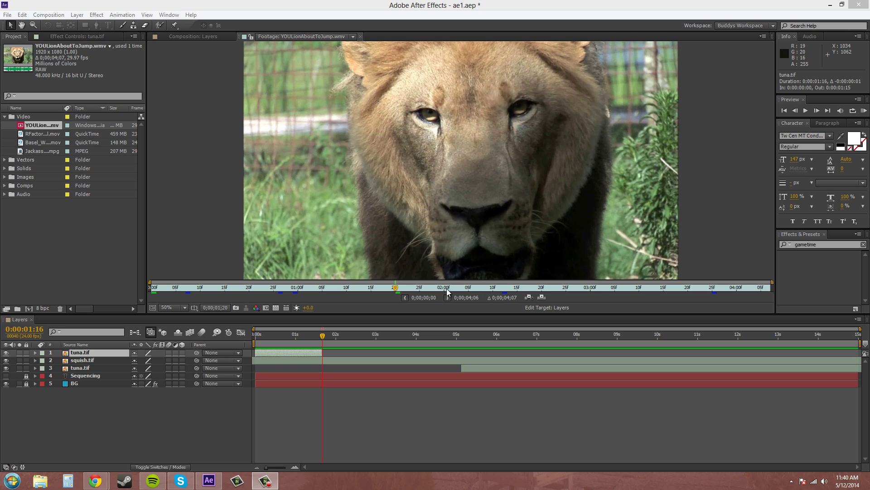
- Ripple-insert the lion clip at the current time and inspect the split squish.tif layers
left_click(530, 297)
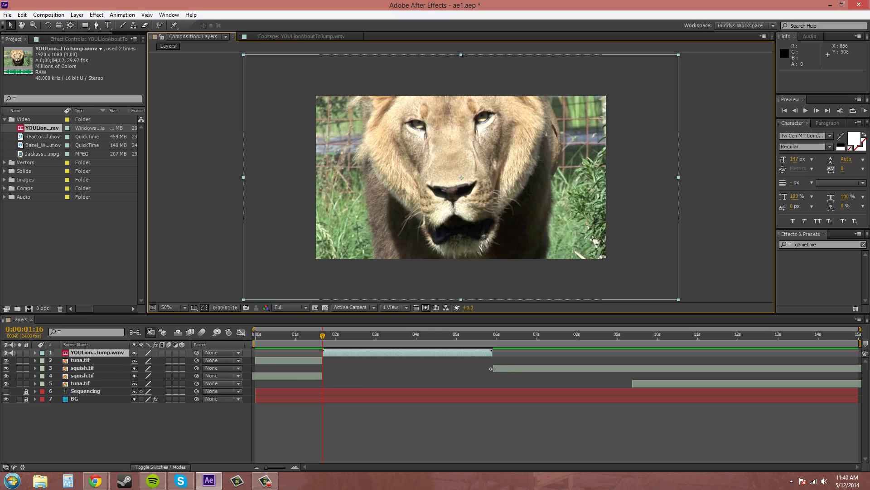
left_click(111, 374)
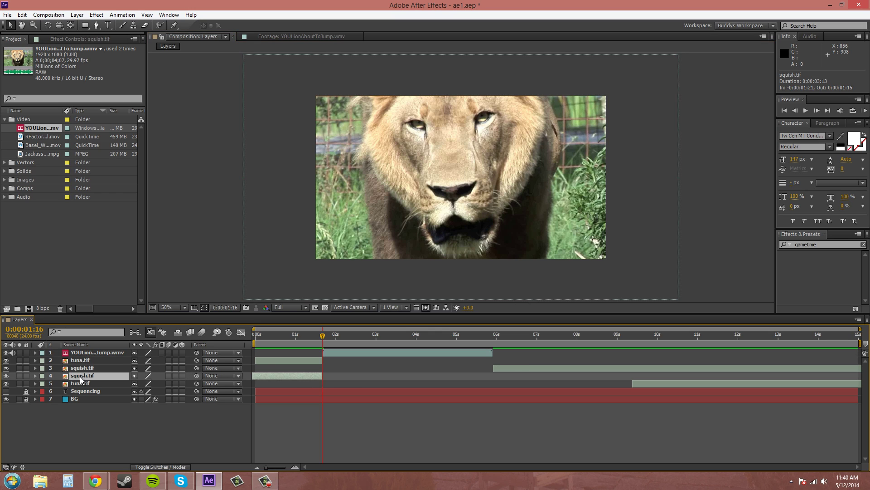
left_click(89, 370)
left_click(88, 375)
left_click(88, 369)
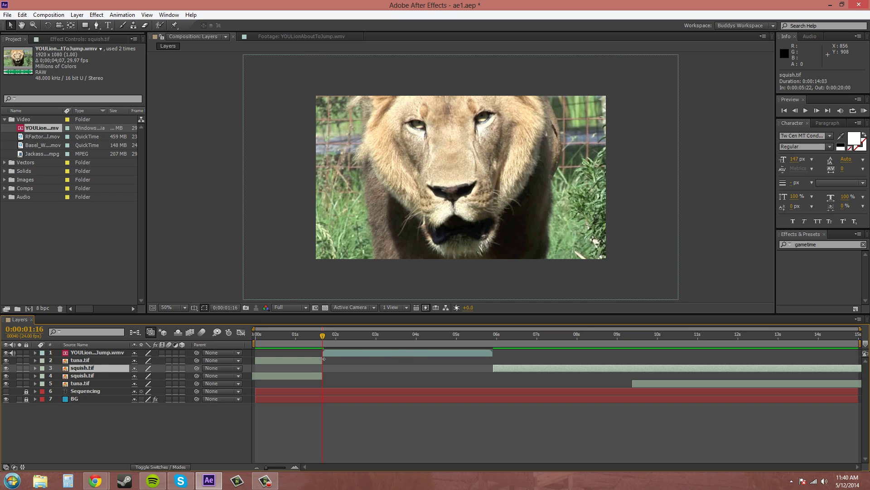
- Check the two tuna.tif layers, then undo the lion clip's ripple insert
left_click(274, 360)
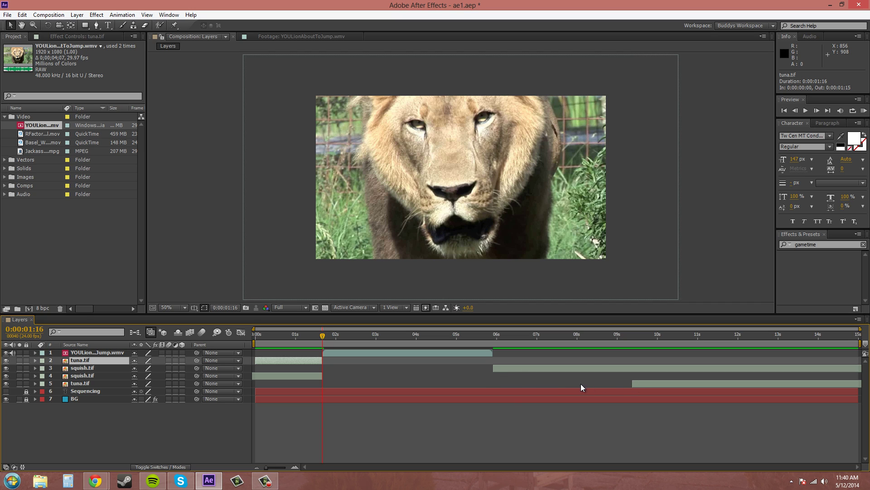
left_click(78, 383)
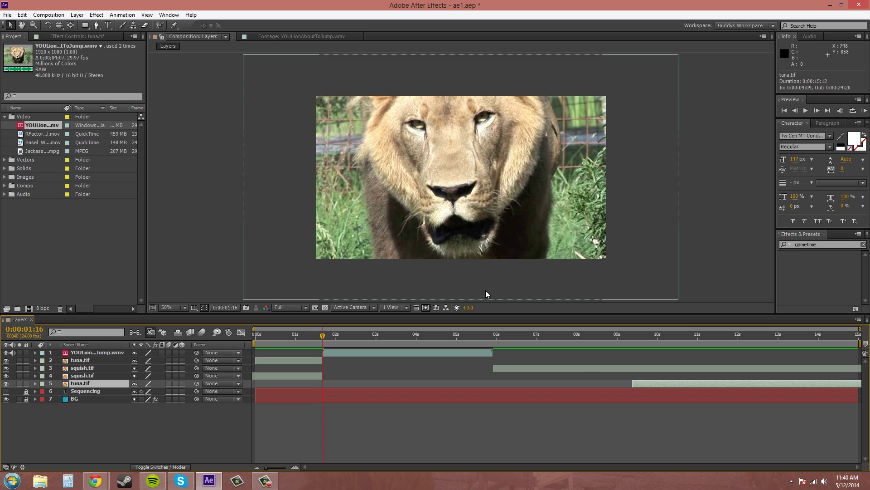
key("ctrl+z")
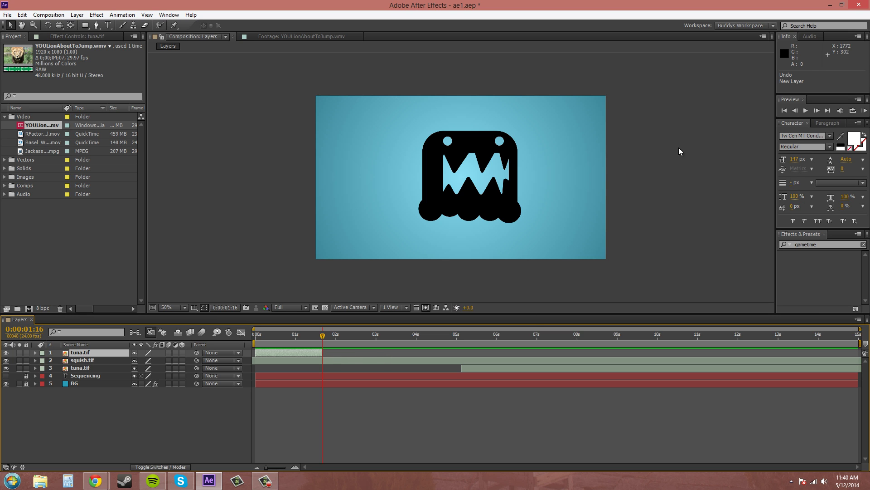
- Ripple-insert the lion footage at 0:00:01:16 and scrub through the resulting seven layers
left_click(292, 36)
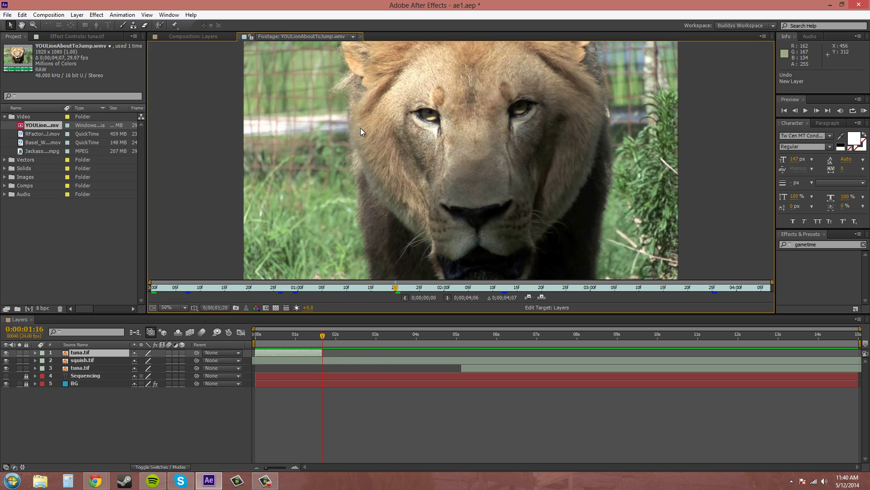
left_click(529, 297)
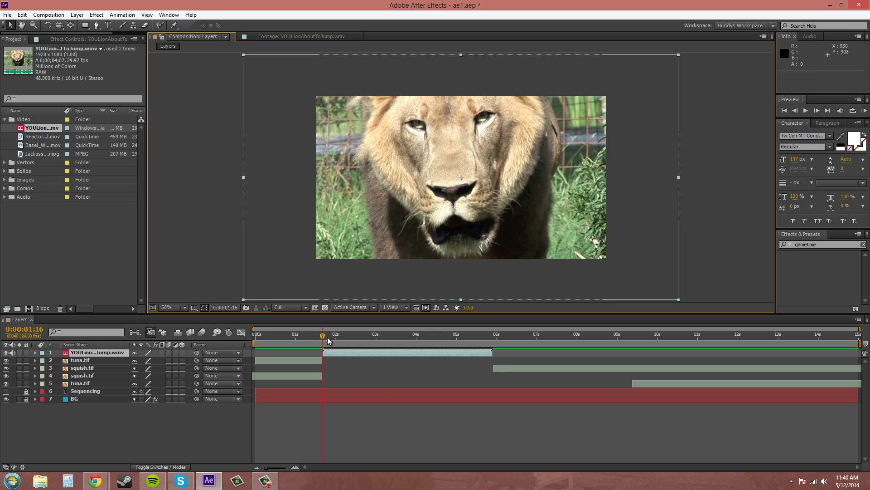
key("Page_Up")
left_click_drag(299, 335, 557, 363)
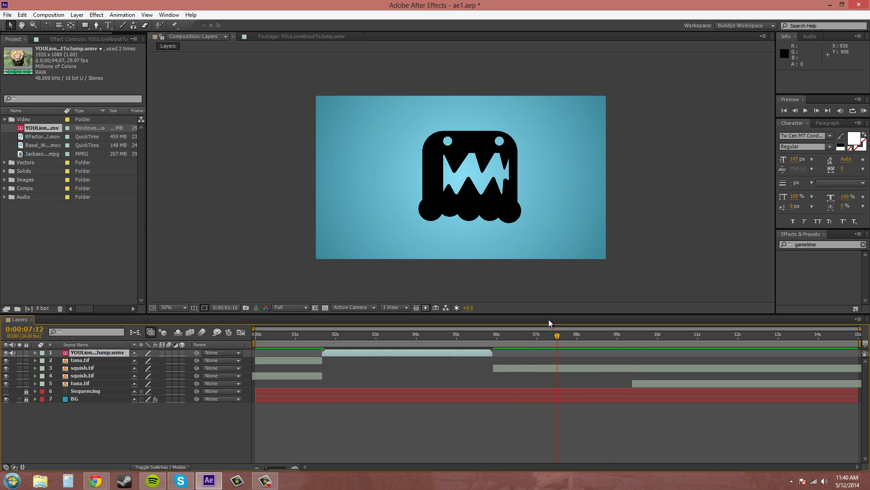
- Undo the ripple insert and bring the lion footage back up in the Footage panel
key("ctrl+z")
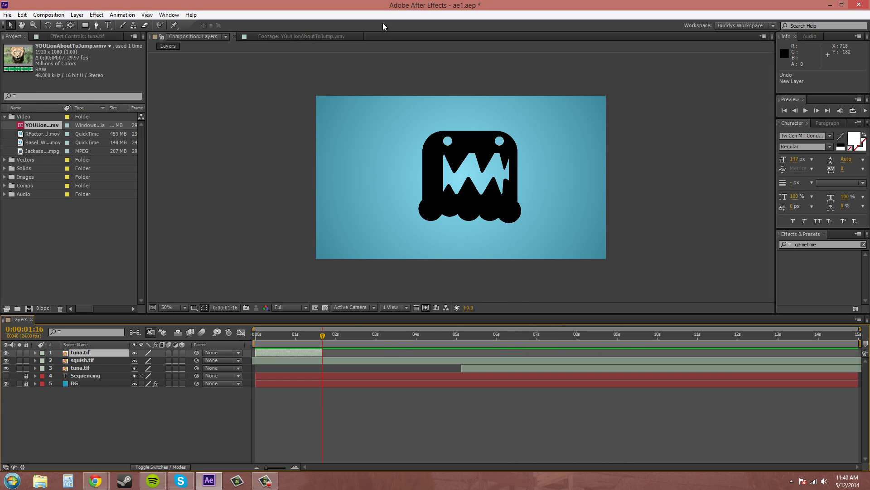
left_click(289, 35)
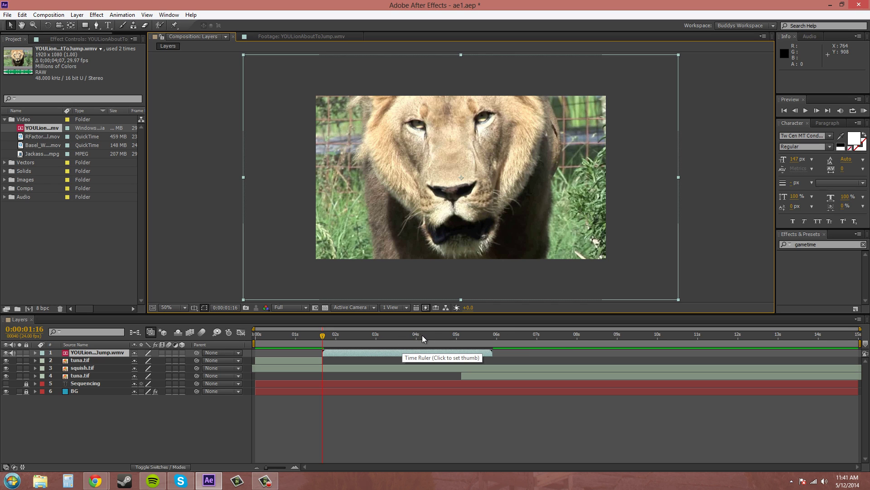
- Trim the lion footage from 0;00;01;11 to 0;00;02;23 and overlay it as a new top layer
left_click(300, 37)
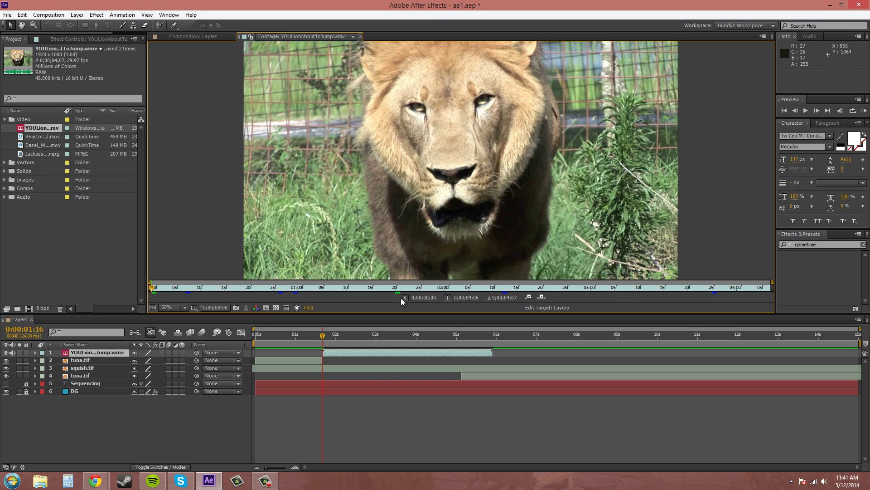
key("space")
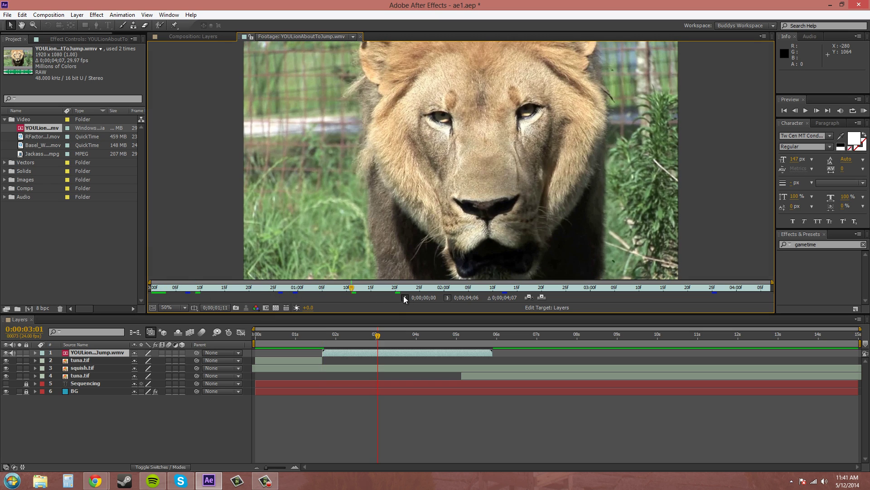
left_click(405, 298)
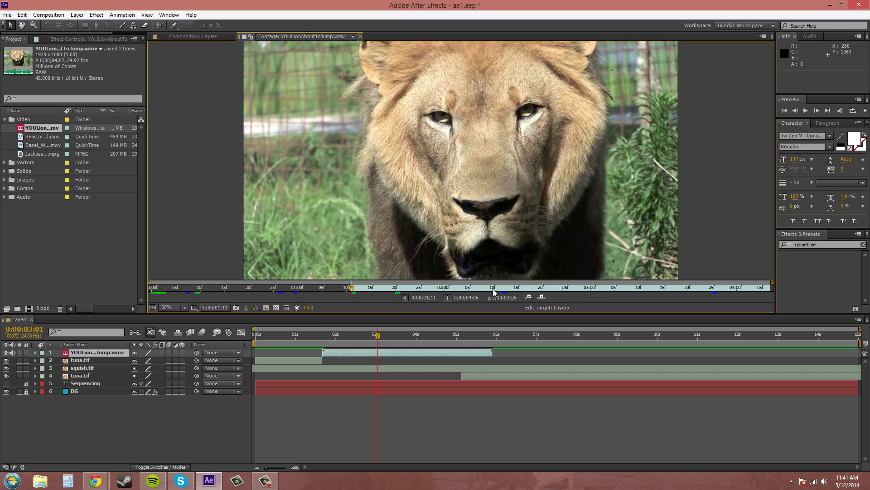
left_click(591, 289)
left_click(557, 289)
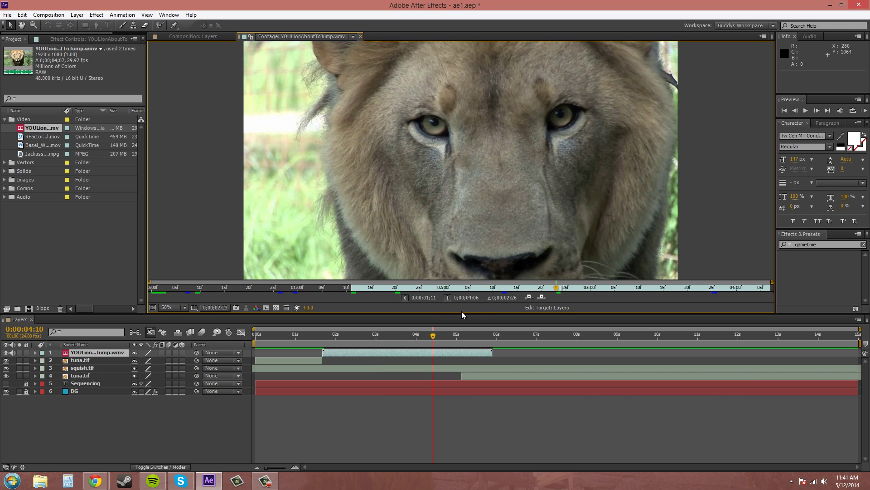
left_click(447, 298)
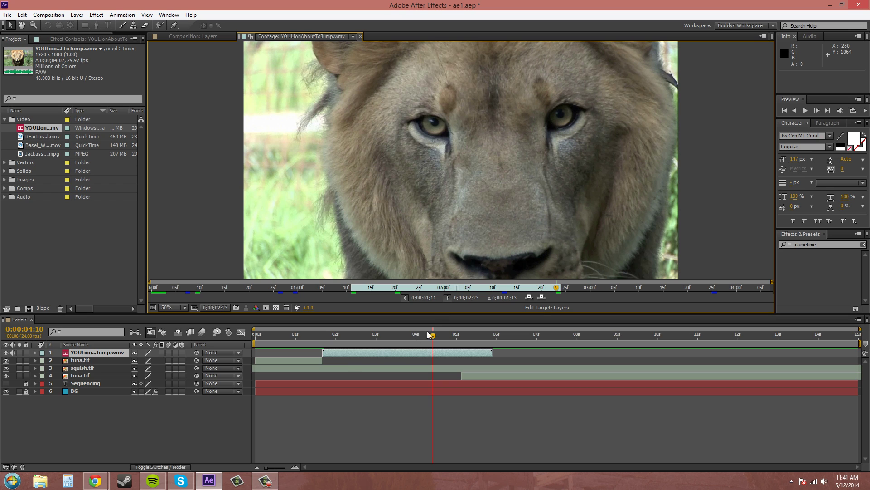
left_click(541, 297)
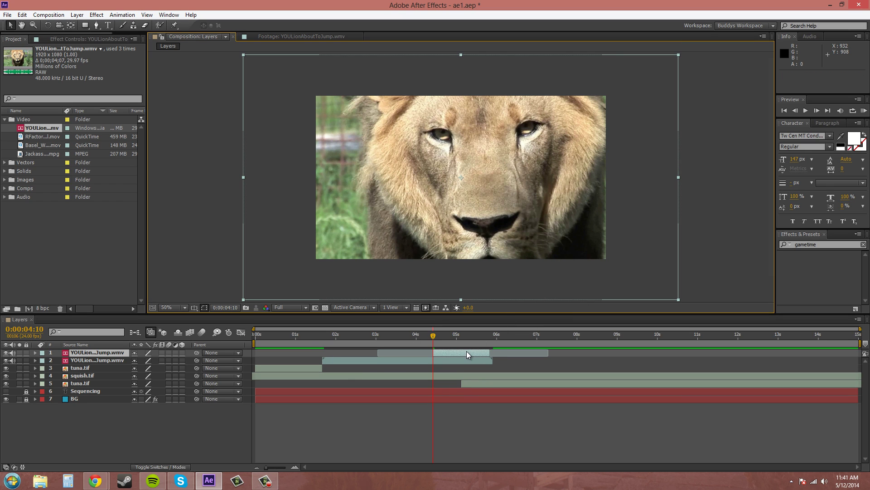
mouse_move(463, 354)
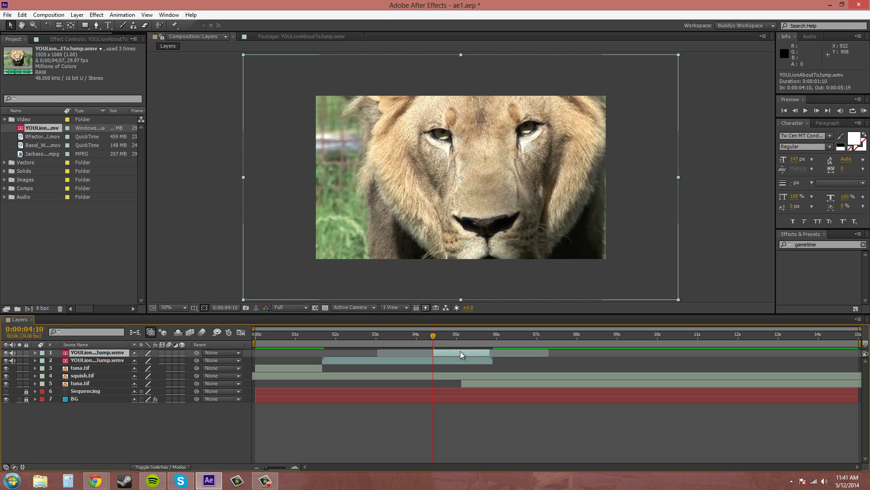